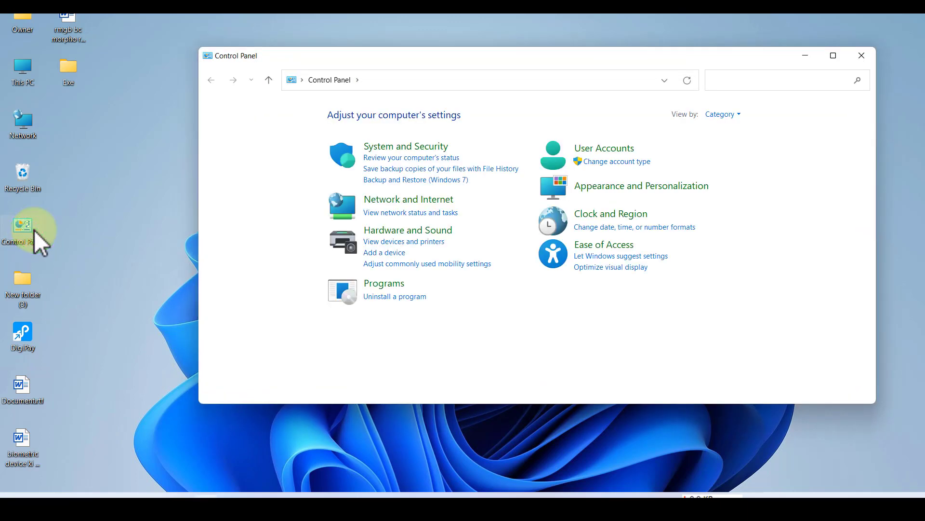
Step: Uninstall Morpho RD Service Driver 2.0.1.54 from the installed programs and acknowledge the success message
{"action": "left_click", "coordinate": [389, 297]}
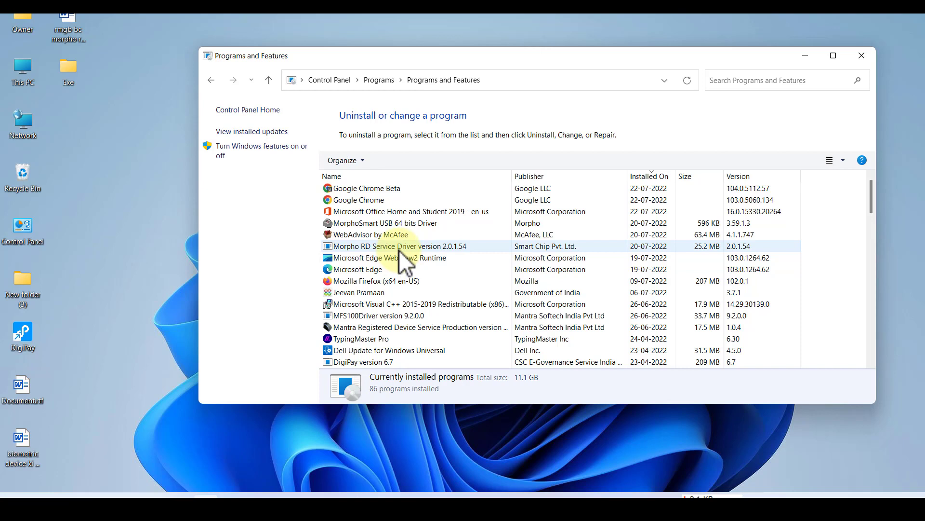
{"action": "left_click", "coordinate": [398, 250]}
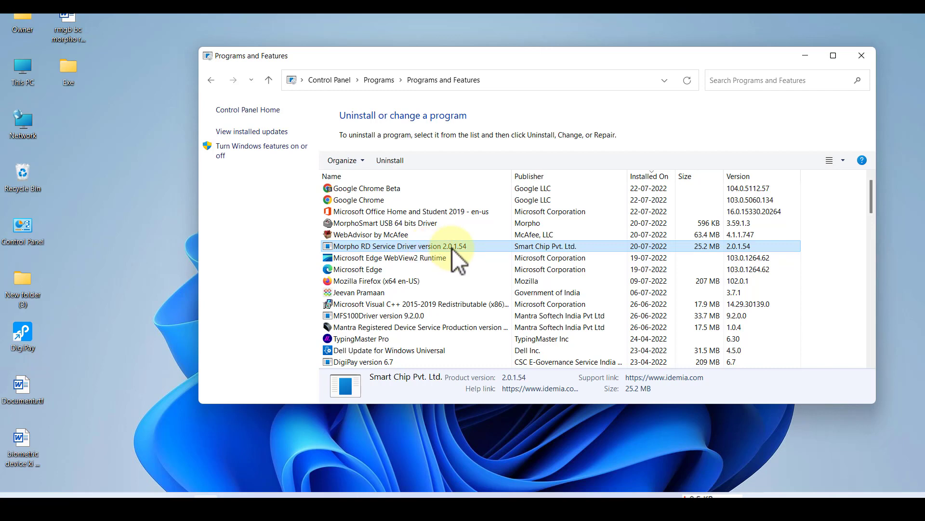
{"action": "left_click", "coordinate": [435, 245]}
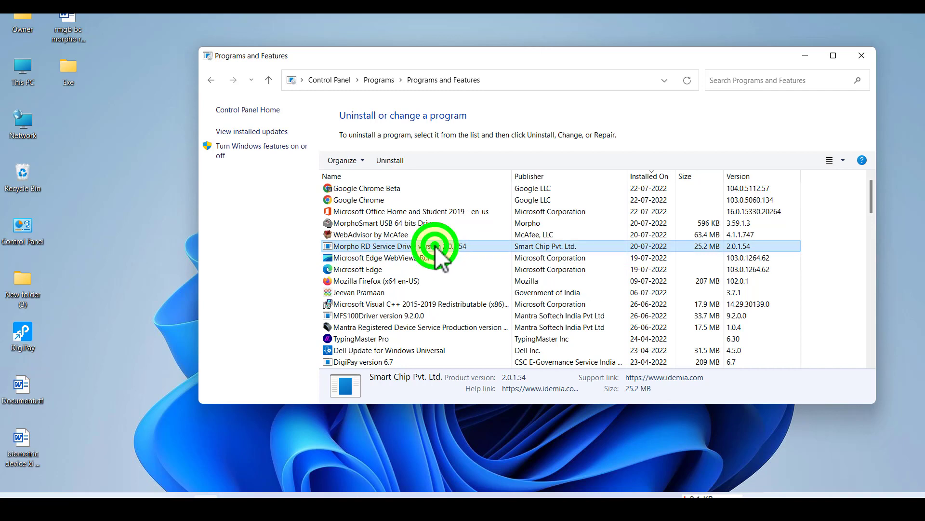
{"action": "left_click", "coordinate": [391, 160]}
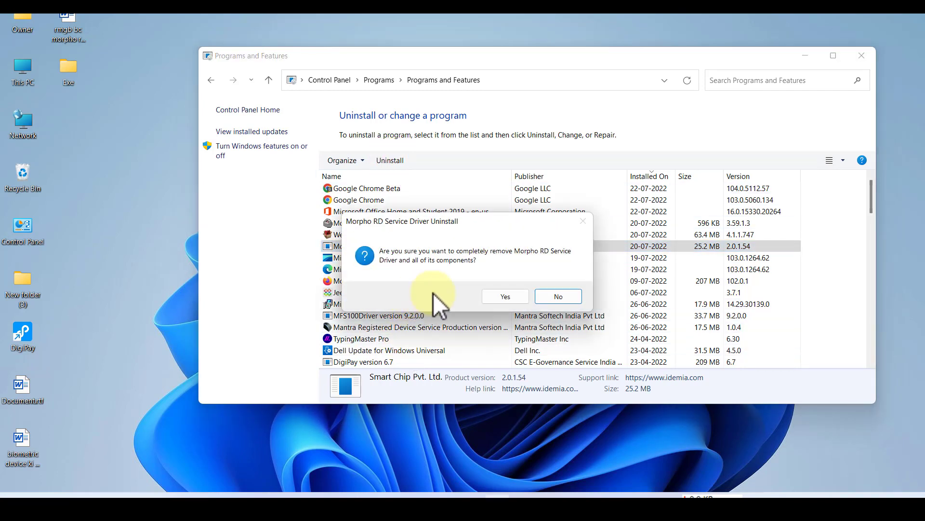
{"action": "left_click", "coordinate": [506, 296]}
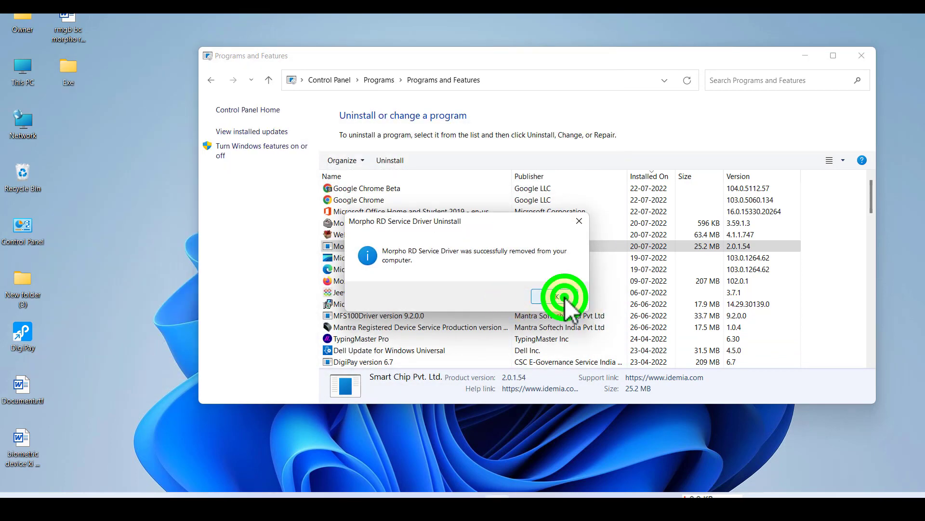
{"action": "left_click", "coordinate": [563, 296]}
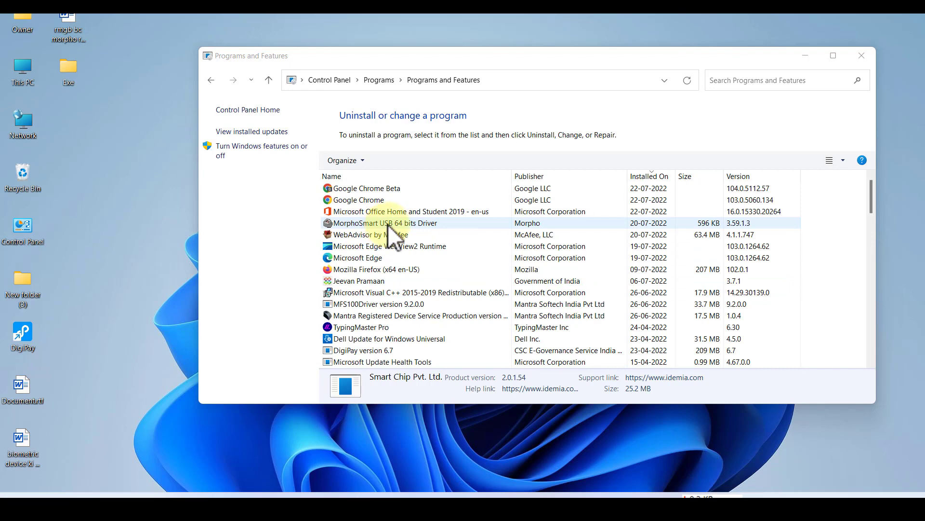
Step: Uninstall MorphoSmart USB 64 bits Driver, continuing past the open-applications notice
{"action": "left_click", "coordinate": [387, 224]}
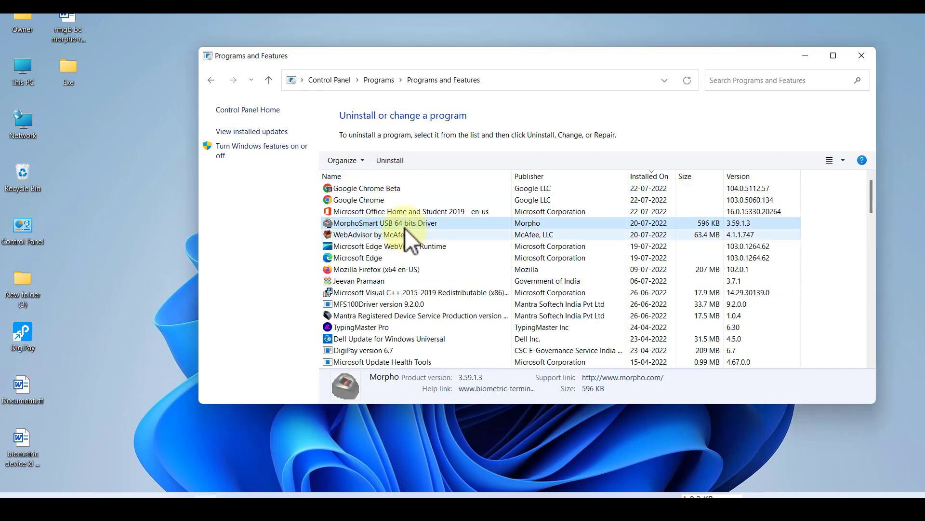
{"action": "left_click", "coordinate": [389, 160]}
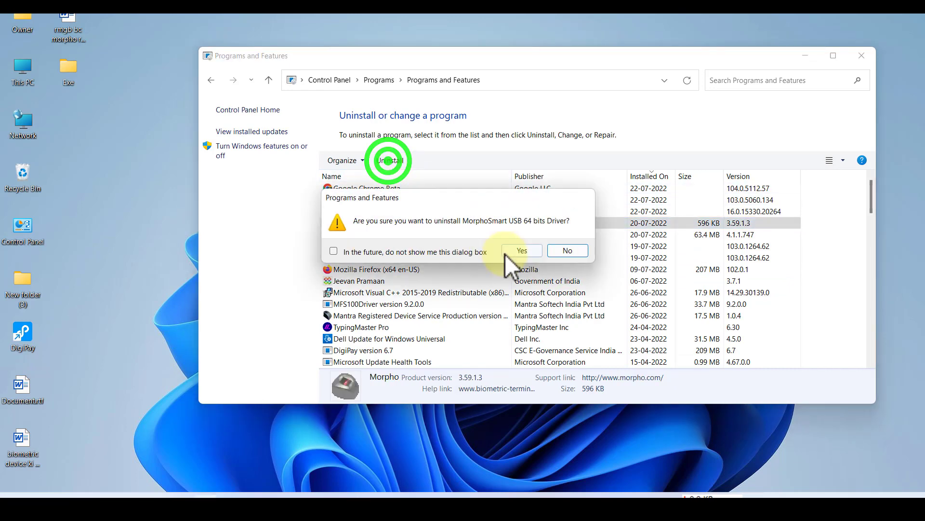
{"action": "left_click", "coordinate": [515, 251]}
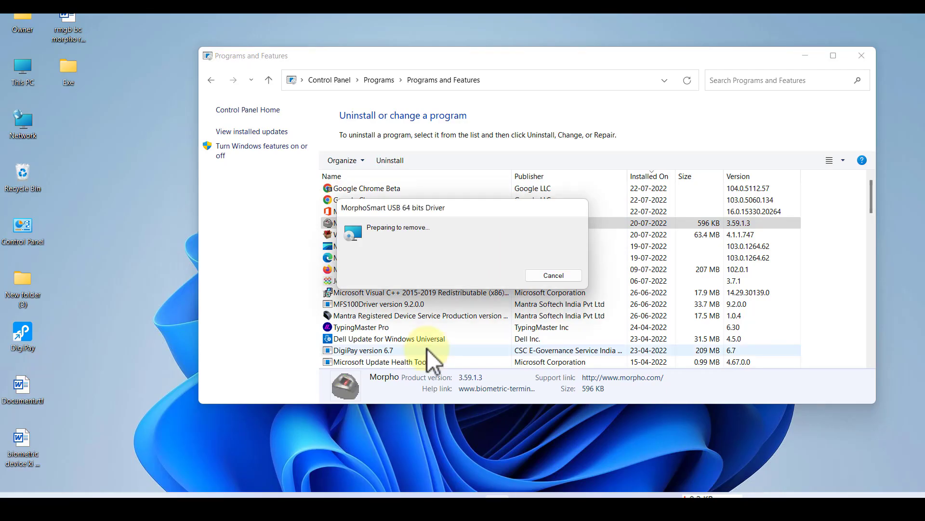
{"action": "left_click", "coordinate": [420, 325]}
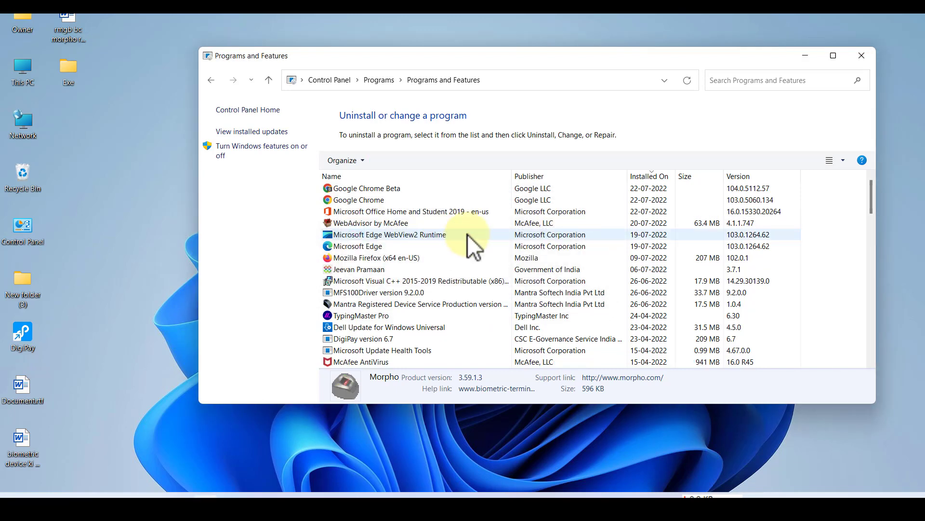
Step: Bring the rdserviceonline.com page in Chrome to the front
{"action": "scroll", "coordinate": [471, 235], "scroll_direction": "down", "scroll_amount": 3}
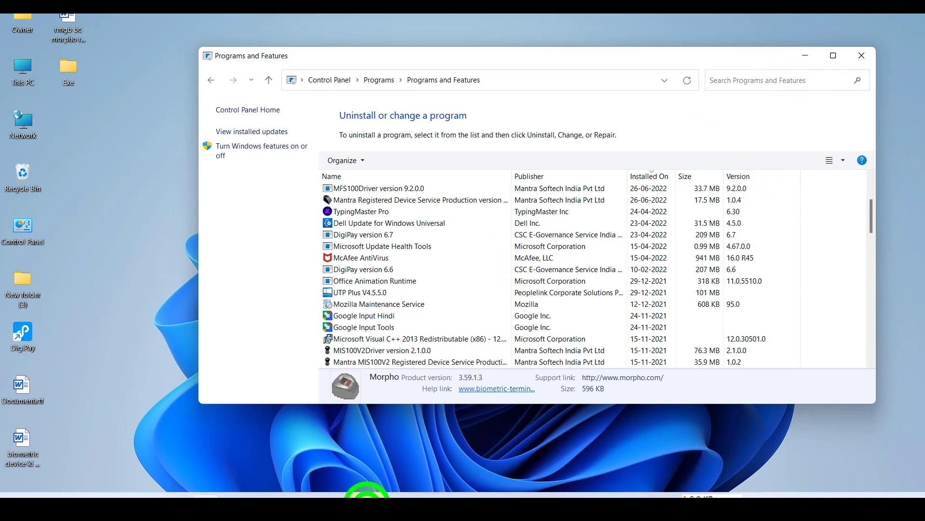
{"action": "left_click", "coordinate": [367, 493]}
{"action": "left_click", "coordinate": [246, 453]}
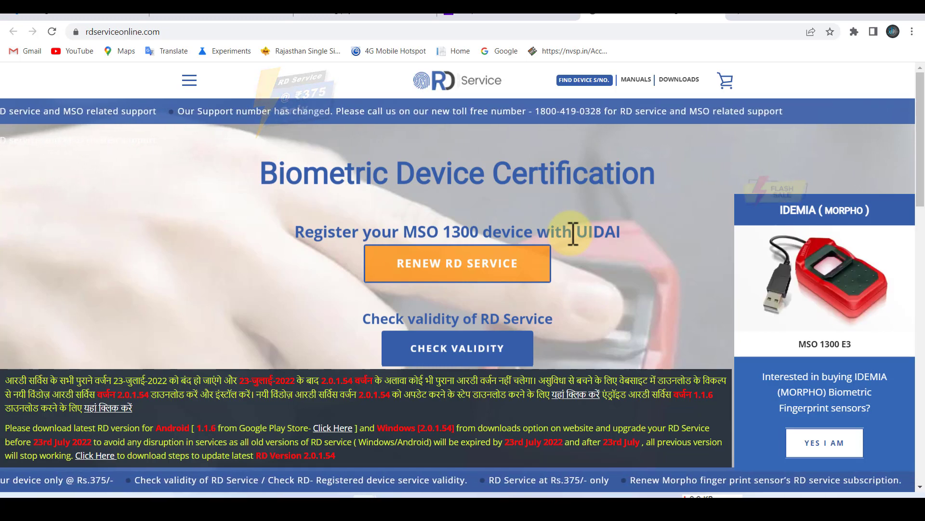
Step: Download the Windows (https/127.0.0.1) RD Service driver zip from the RD Service Drivers downloads
{"action": "mouse_move", "coordinate": [680, 83]}
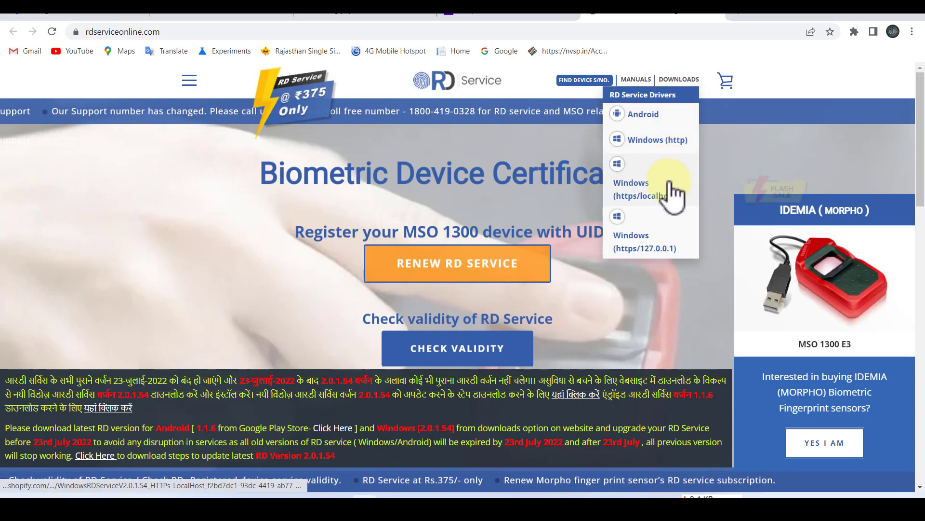
{"action": "left_click", "coordinate": [648, 245]}
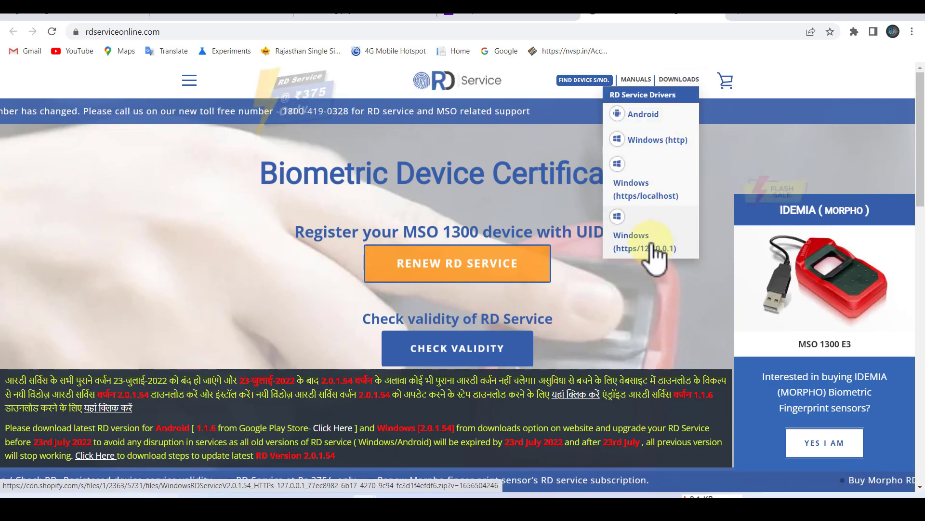
{"action": "left_click", "coordinate": [654, 248]}
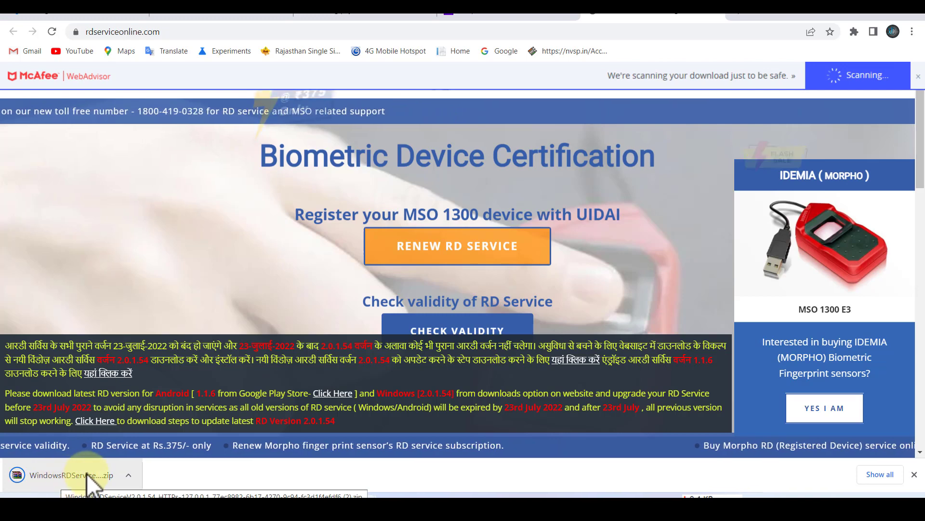
{"action": "left_click", "coordinate": [128, 476]}
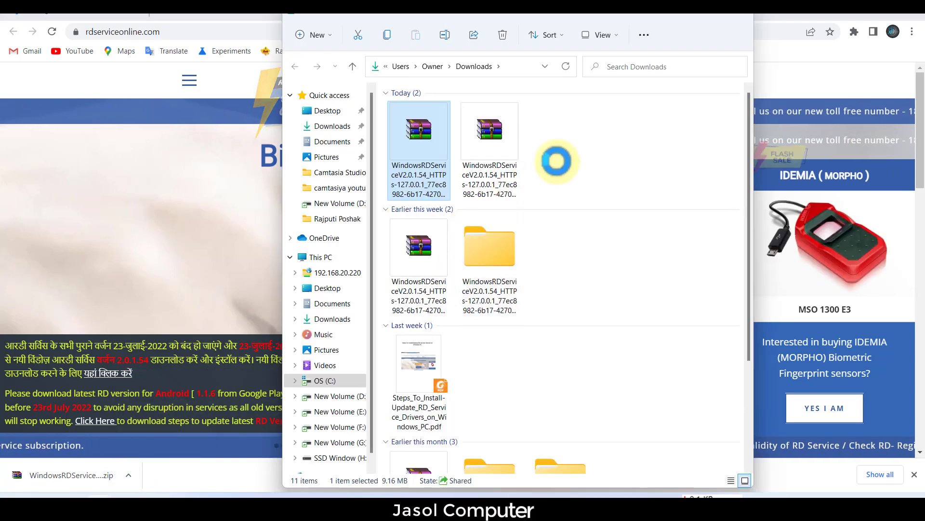
Step: Extract the downloaded RD Service zip into its suggested folder in Downloads
{"action": "double_click", "coordinate": [708, 17]}
{"action": "left_click", "coordinate": [357, 149]}
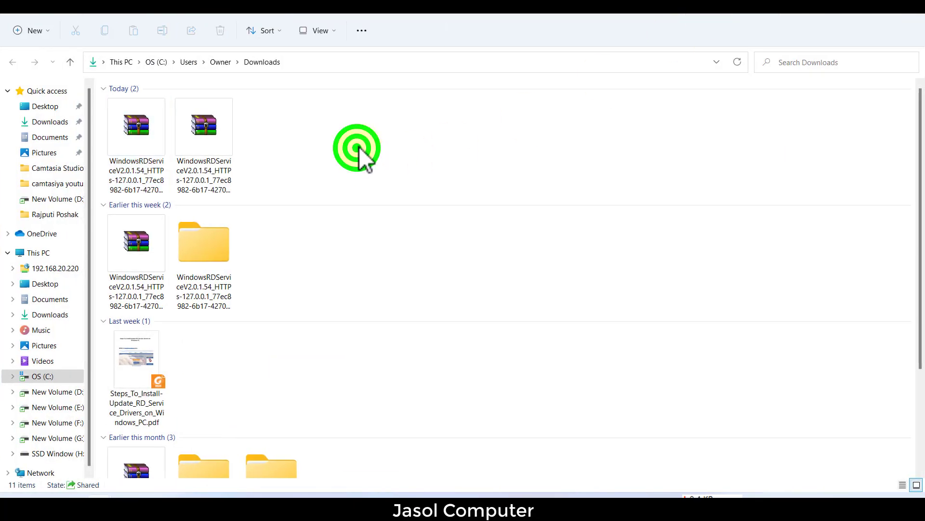
{"action": "left_click", "coordinate": [134, 125]}
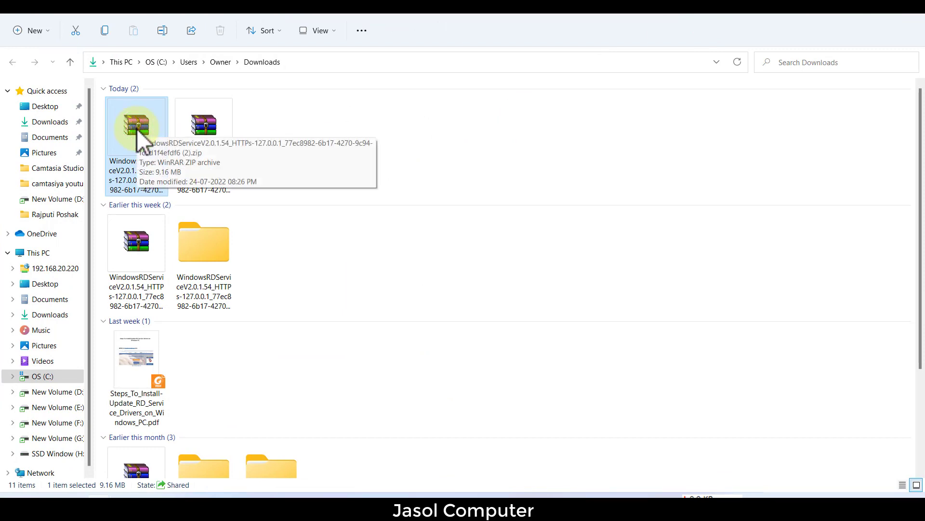
{"action": "right_click", "coordinate": [137, 129]}
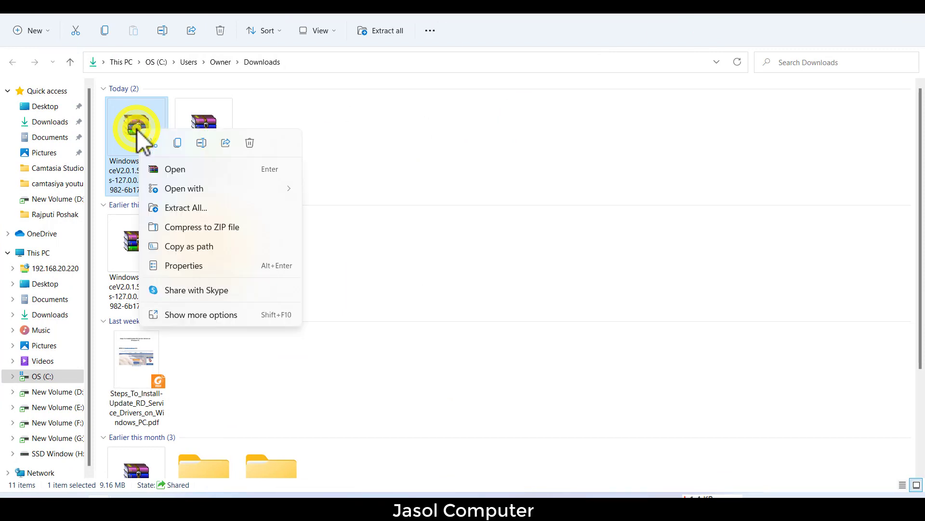
{"action": "left_click", "coordinate": [197, 209]}
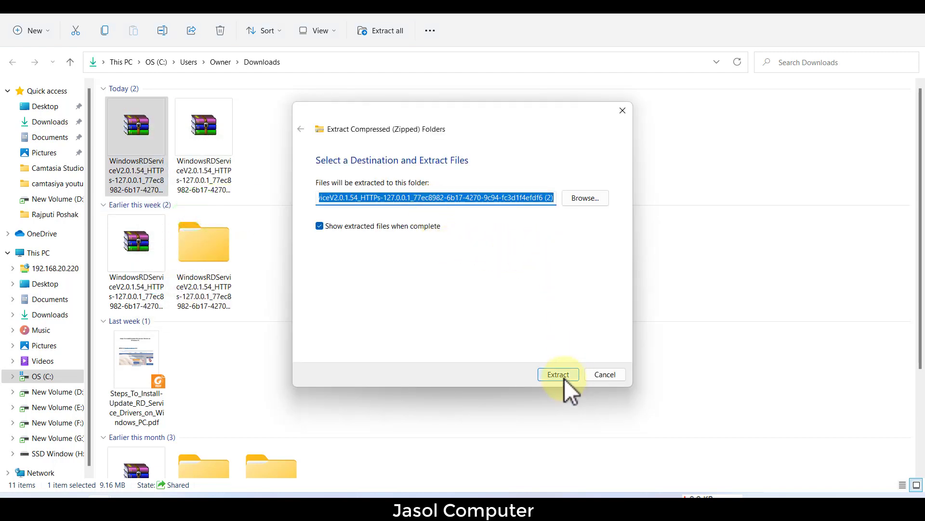
{"action": "left_click", "coordinate": [560, 375]}
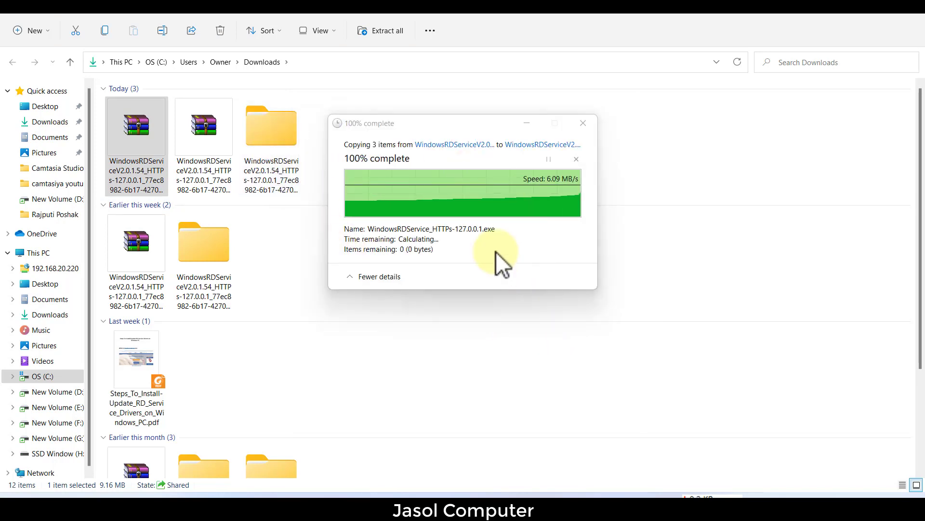
{"action": "left_click", "coordinate": [255, 128]}
Step: Open the extracted driver folder and its inner HTTPs-127.0.0.1 subfolder
{"action": "left_click", "coordinate": [280, 150]}
{"action": "left_click", "coordinate": [256, 129]}
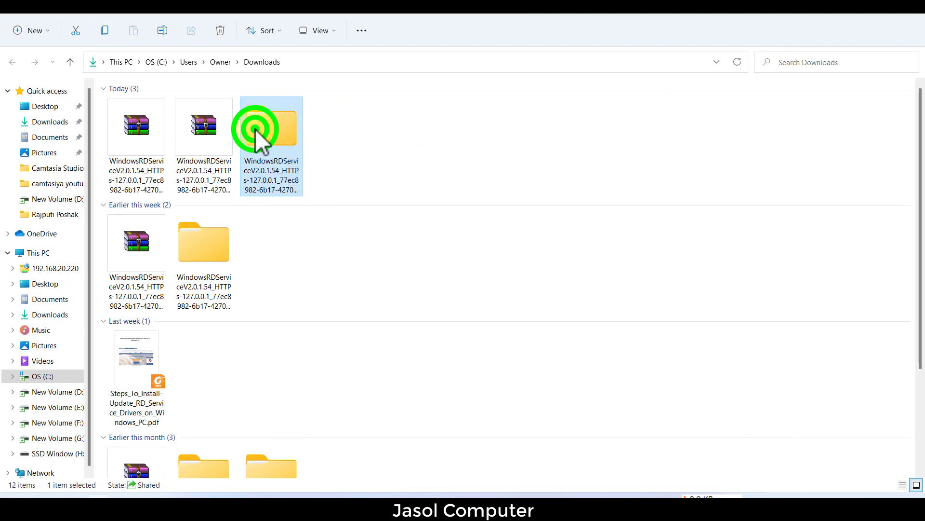
{"action": "double_click", "coordinate": [255, 129]}
{"action": "double_click", "coordinate": [178, 106]}
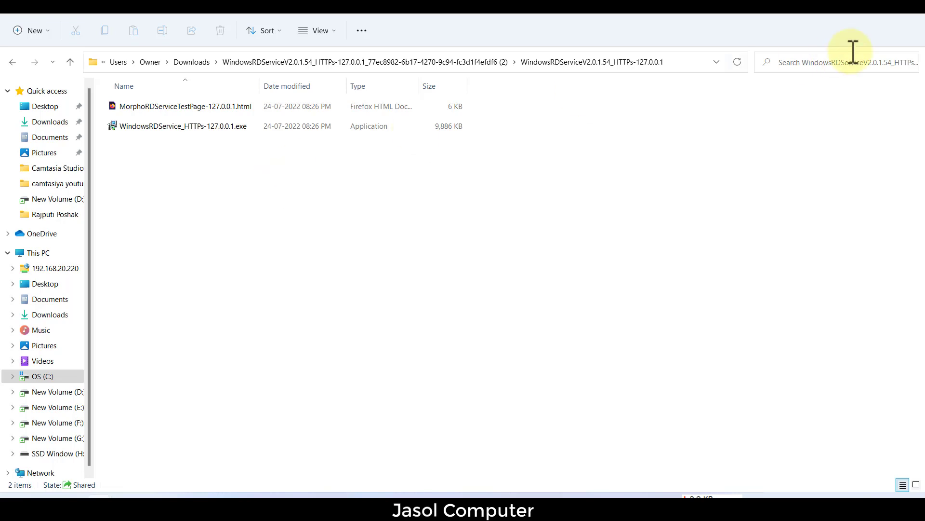
{"action": "left_click", "coordinate": [858, 17]}
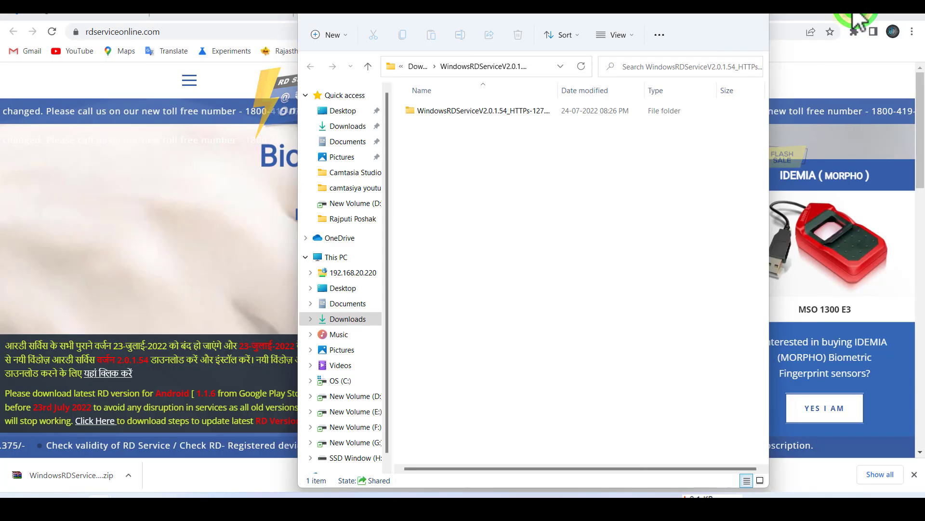
Step: Delete the old MORPHORDLOG folder from the OS (C:) drive
{"action": "left_click", "coordinate": [852, 18]}
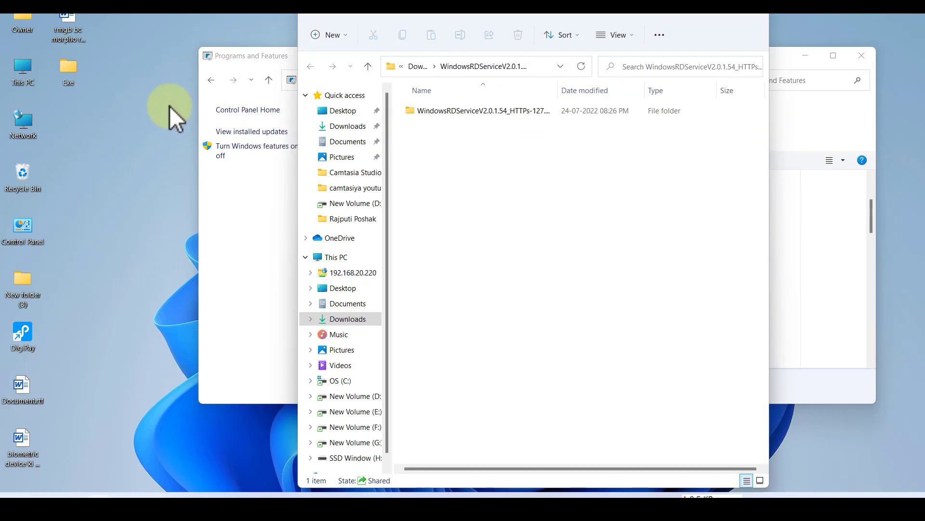
{"action": "left_click", "coordinate": [24, 71]}
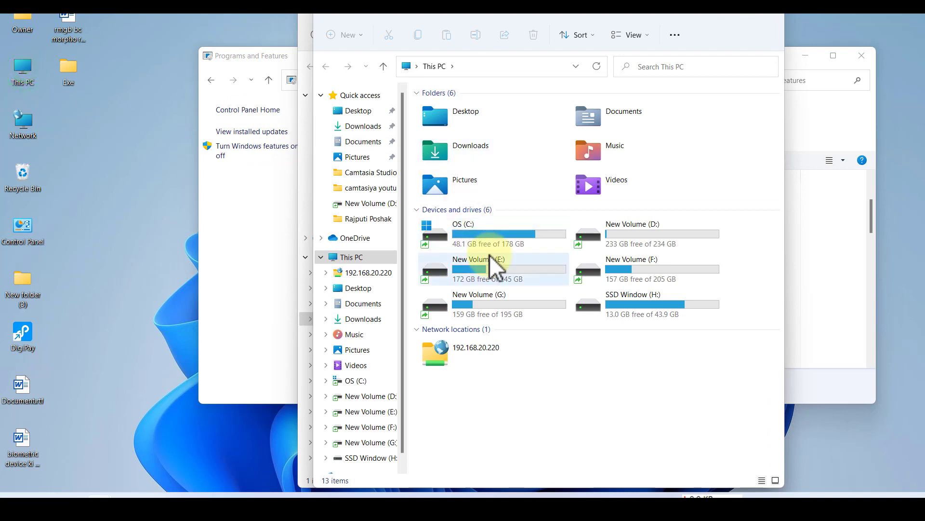
{"action": "double_click", "coordinate": [491, 233]}
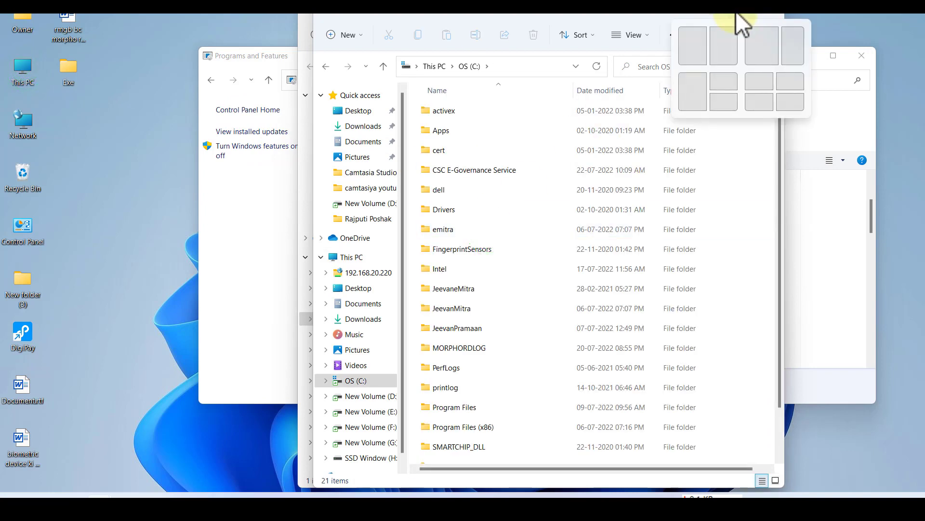
{"action": "left_click", "coordinate": [741, 24]}
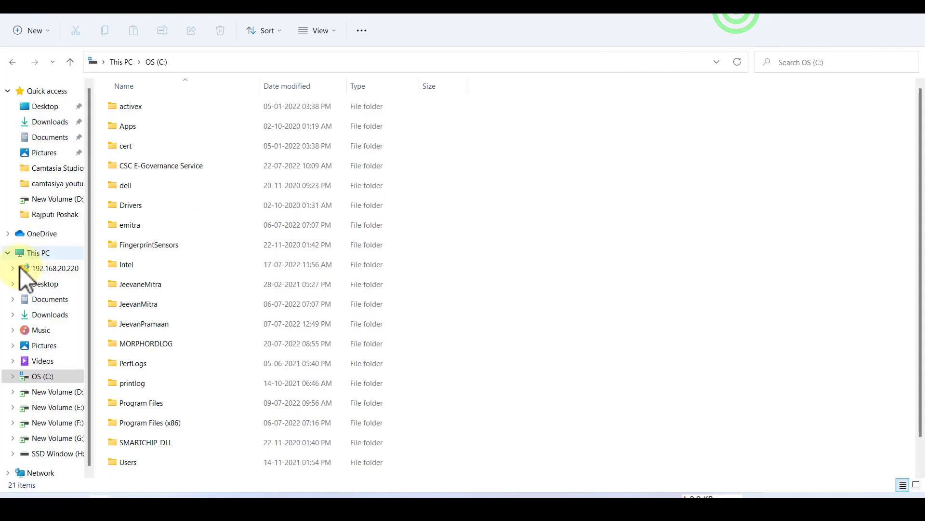
{"action": "left_click", "coordinate": [159, 339]}
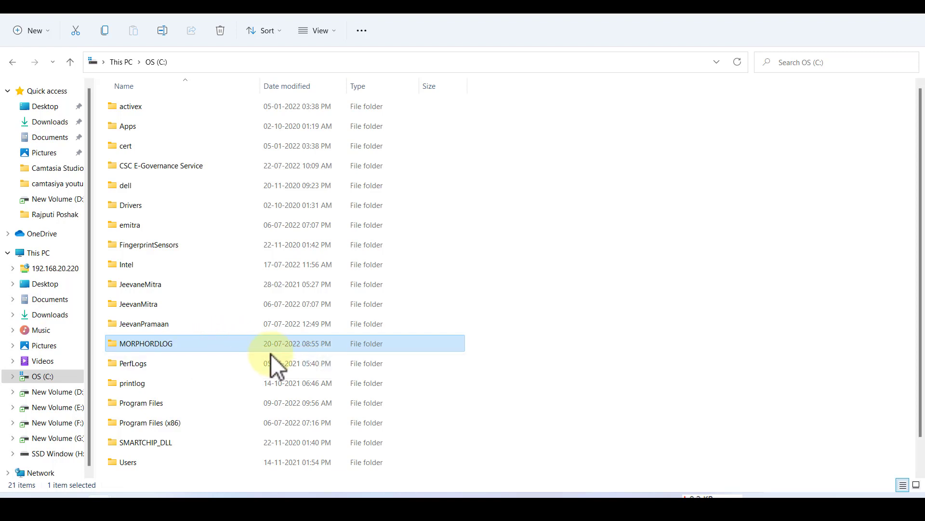
{"action": "key", "text": "Delete"}
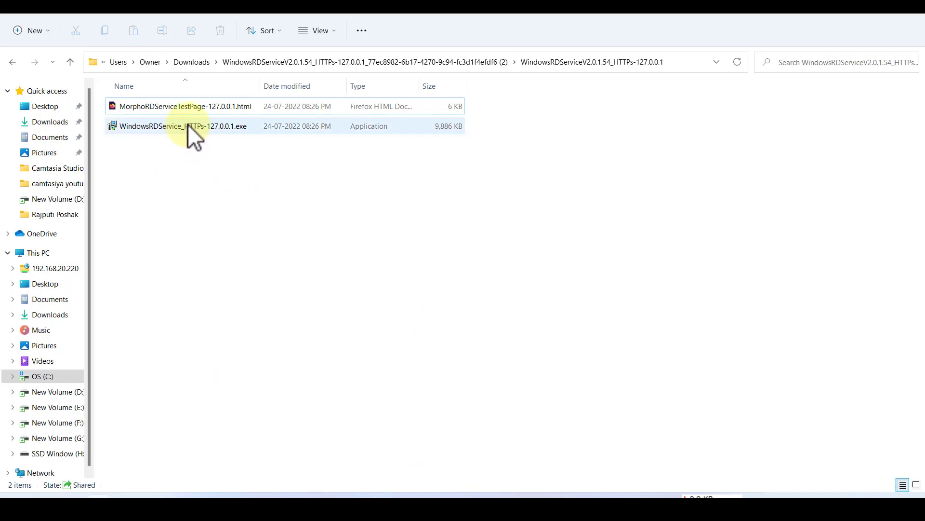
Step: Install the RD Service driver from WindowsRDService_HTTPs-127.0.0.1.exe as administrator, postponing the restart
{"action": "left_click", "coordinate": [175, 127]}
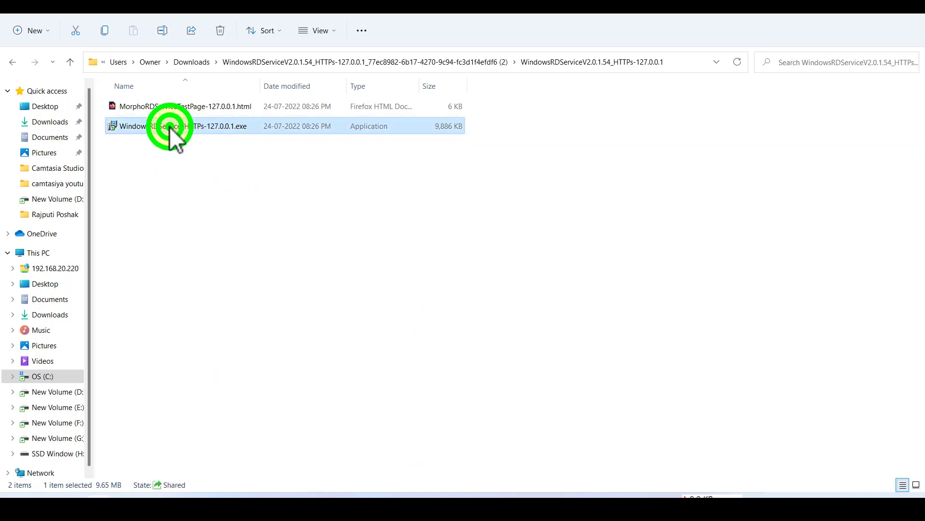
{"action": "right_click", "coordinate": [143, 126]}
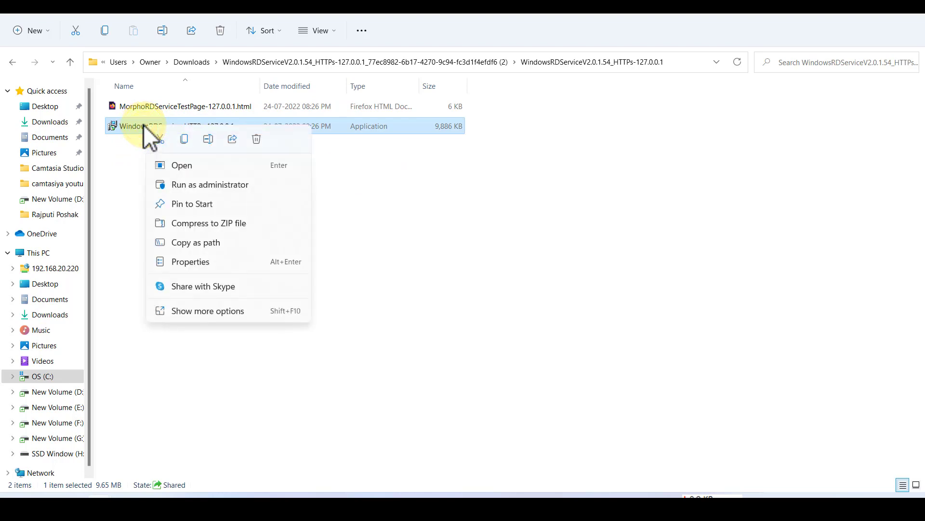
{"action": "left_click", "coordinate": [213, 187]}
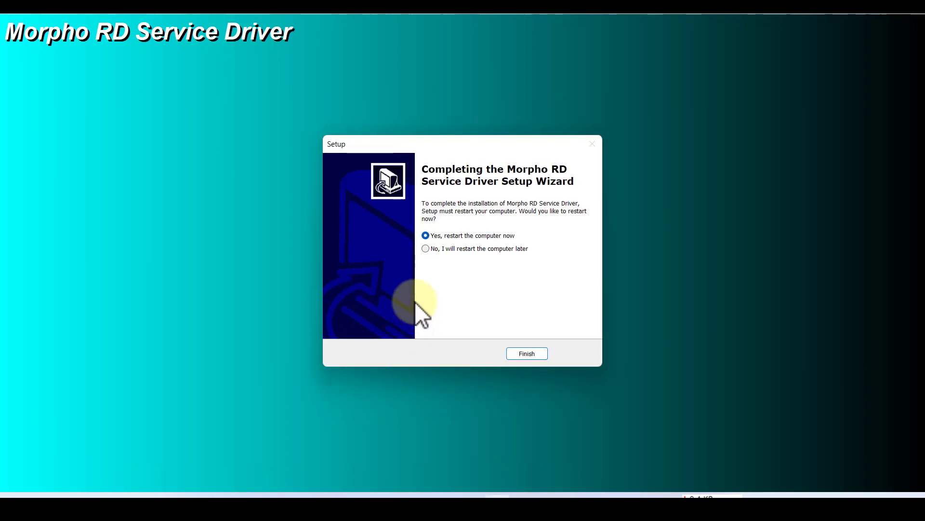
{"action": "left_click", "coordinate": [426, 249]}
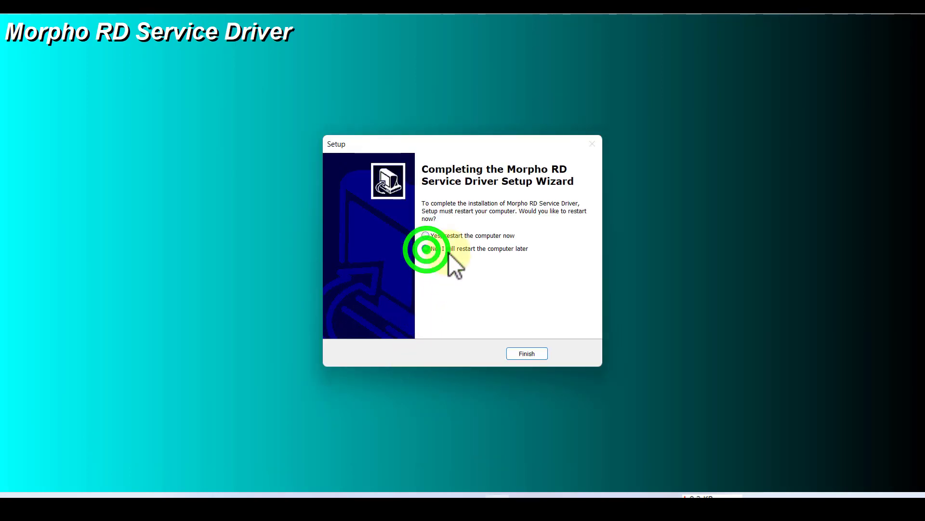
{"action": "left_click", "coordinate": [527, 354]}
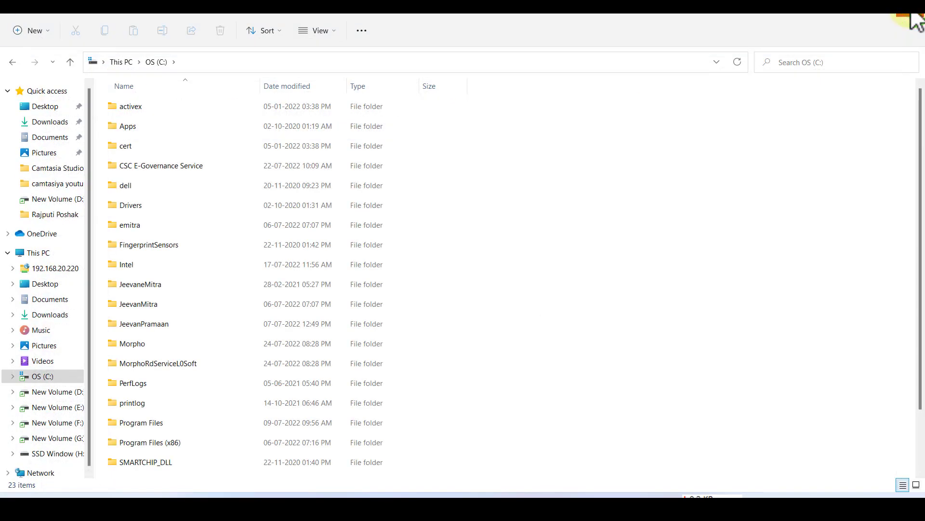
Step: Close the leftover drive C:, File Explorer and Programs and Features windows
{"action": "left_click", "coordinate": [914, 16]}
{"action": "left_click", "coordinate": [757, 15]}
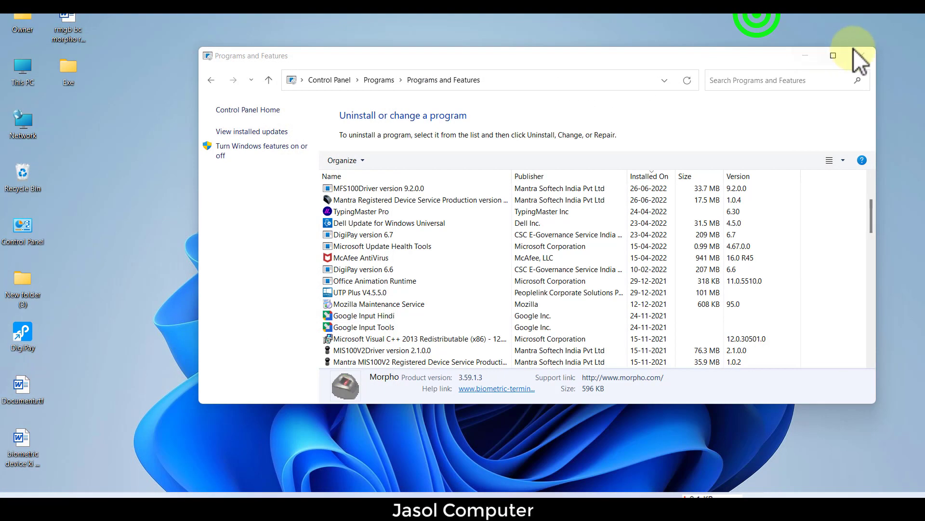
{"action": "left_click", "coordinate": [868, 54]}
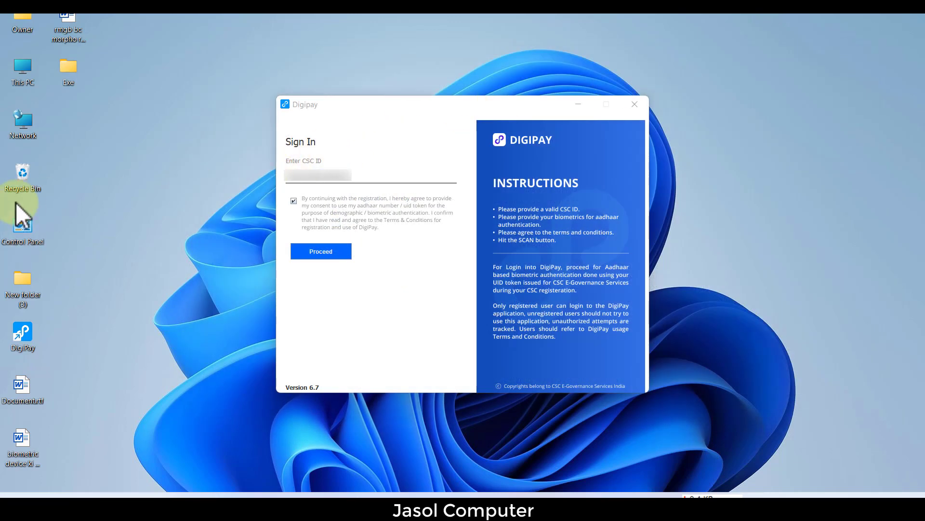
Step: Open drive C: full-screen from This PC and select the MorphoRdServiceL0Soft folder
{"action": "double_click", "coordinate": [19, 69]}
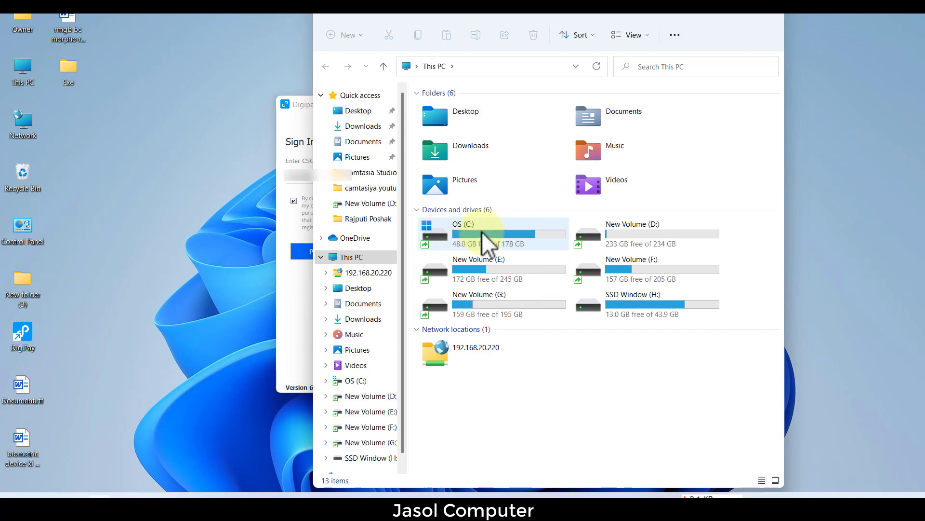
{"action": "double_click", "coordinate": [482, 232]}
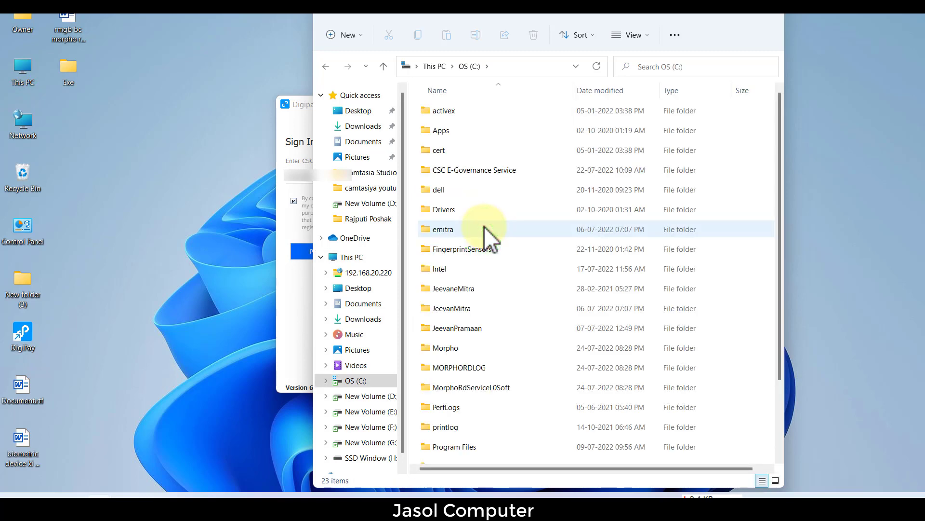
{"action": "left_click", "coordinate": [746, 15]}
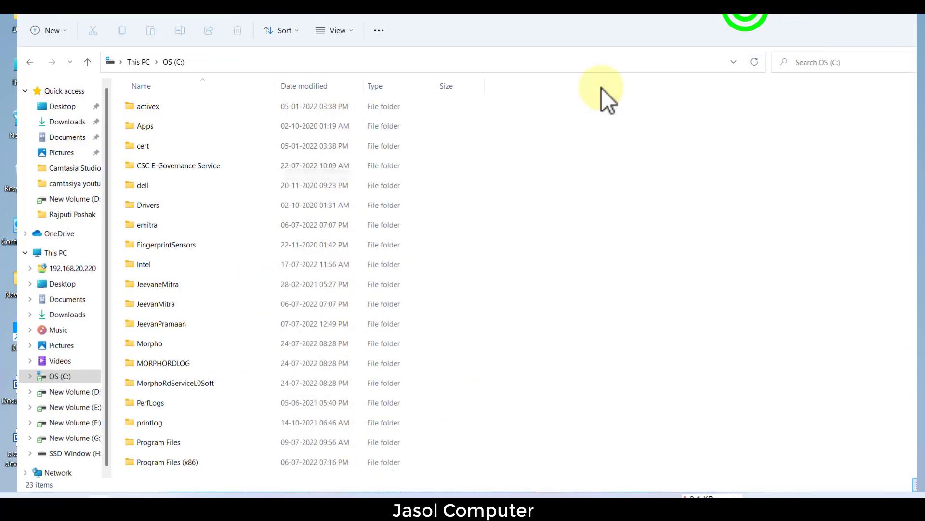
{"action": "left_click", "coordinate": [146, 386]}
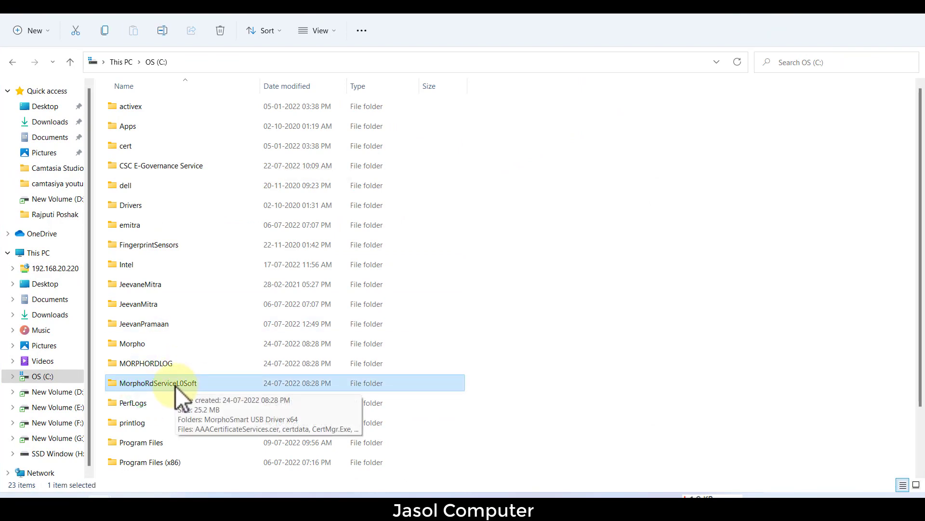
Step: Change CommunicationMode from 0 to 1 in MorphoRdServiceL0Soft's ConfigSettings.ini and save it
{"action": "double_click", "coordinate": [176, 386]}
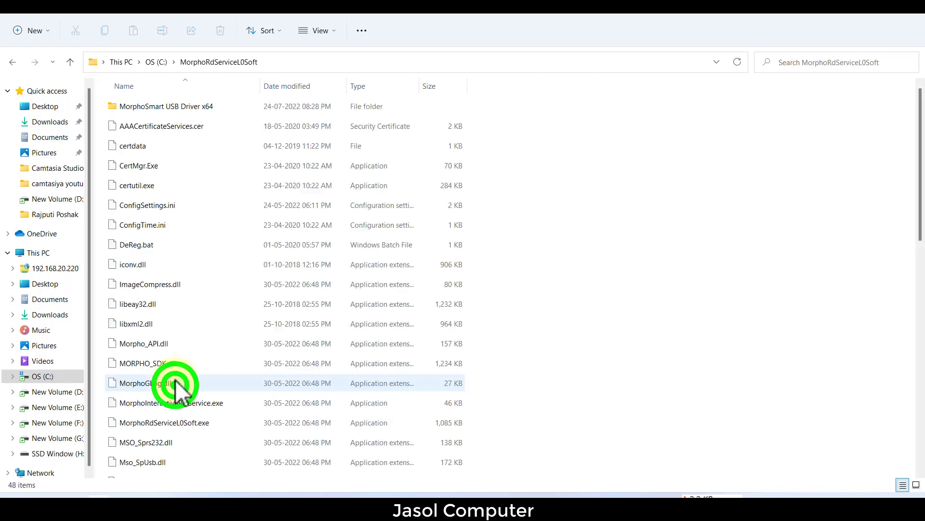
{"action": "left_click", "coordinate": [762, 193]}
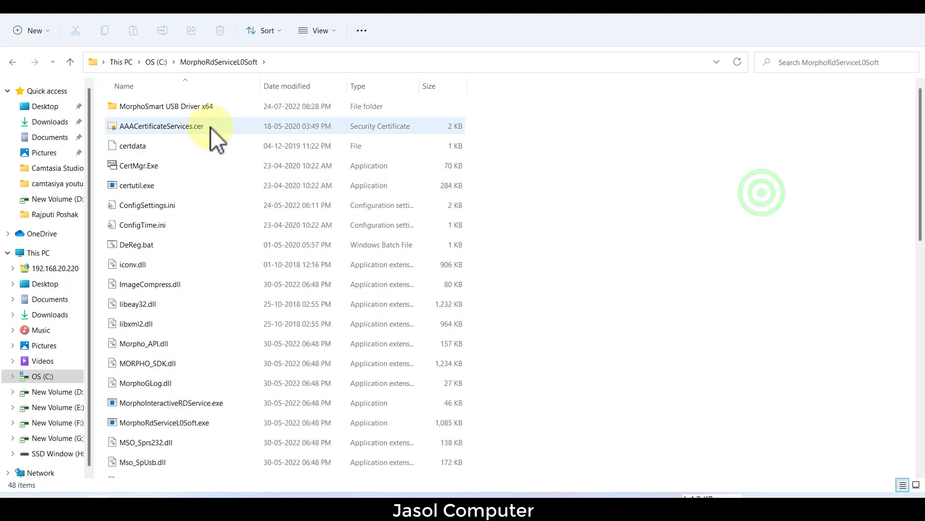
{"action": "double_click", "coordinate": [158, 204]}
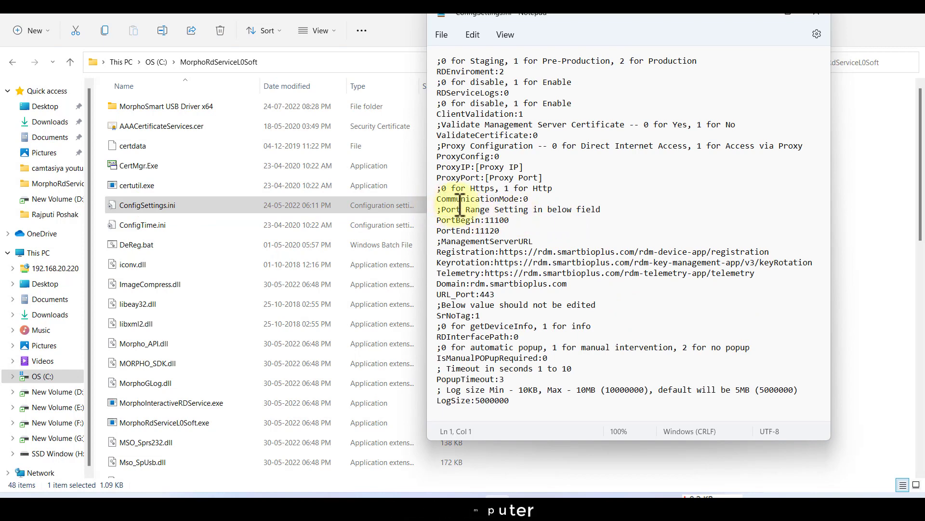
{"action": "double_click", "coordinate": [526, 199]}
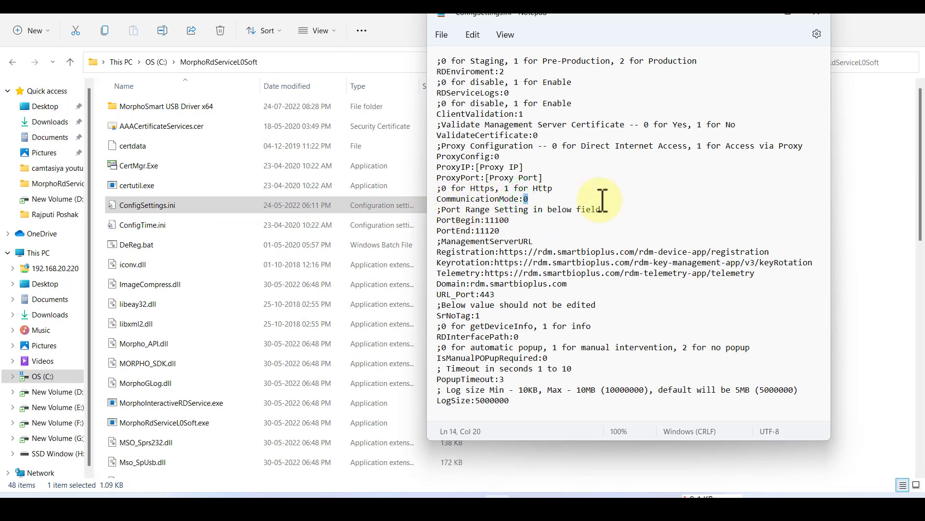
{"action": "type", "text": "1"}
{"action": "left_click", "coordinate": [441, 35]}
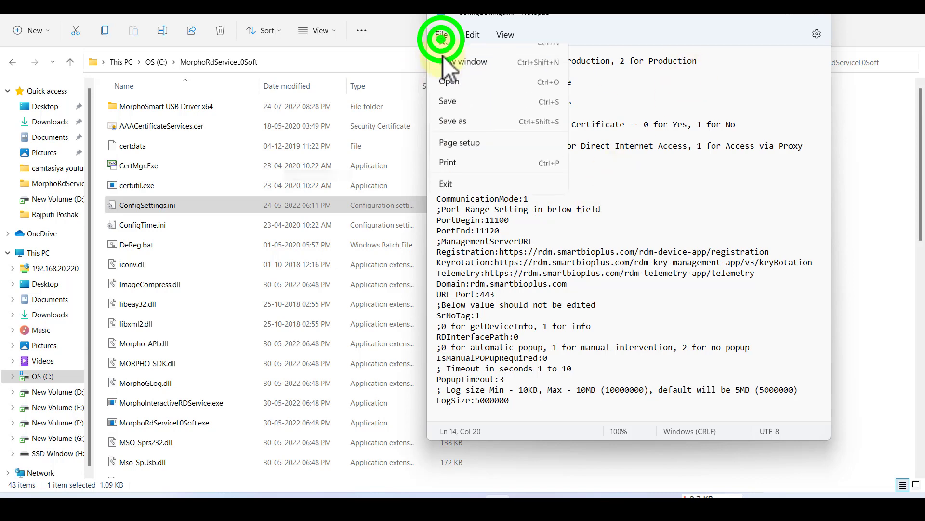
{"action": "left_click", "coordinate": [456, 118]}
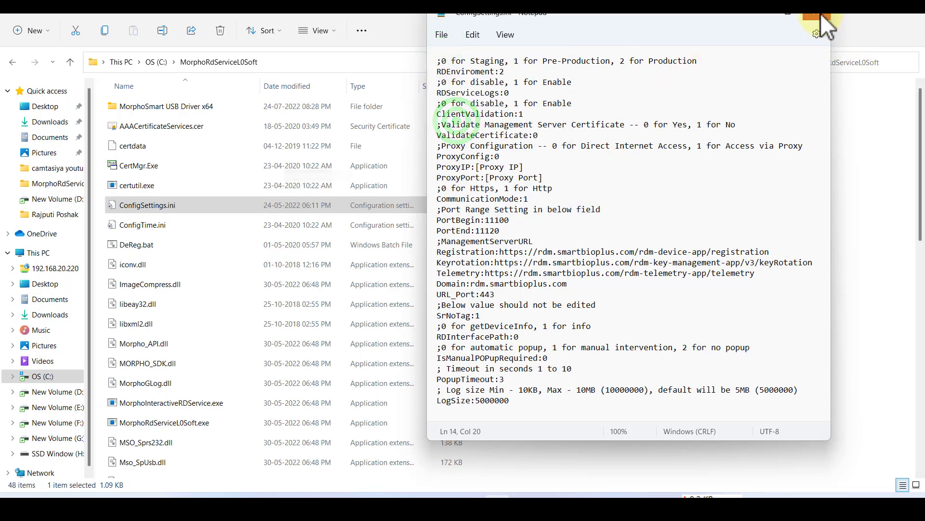
{"action": "left_click", "coordinate": [820, 14]}
Step: Close File Explorer and dismiss the Morpho RD device registration success message
{"action": "left_click", "coordinate": [908, 15]}
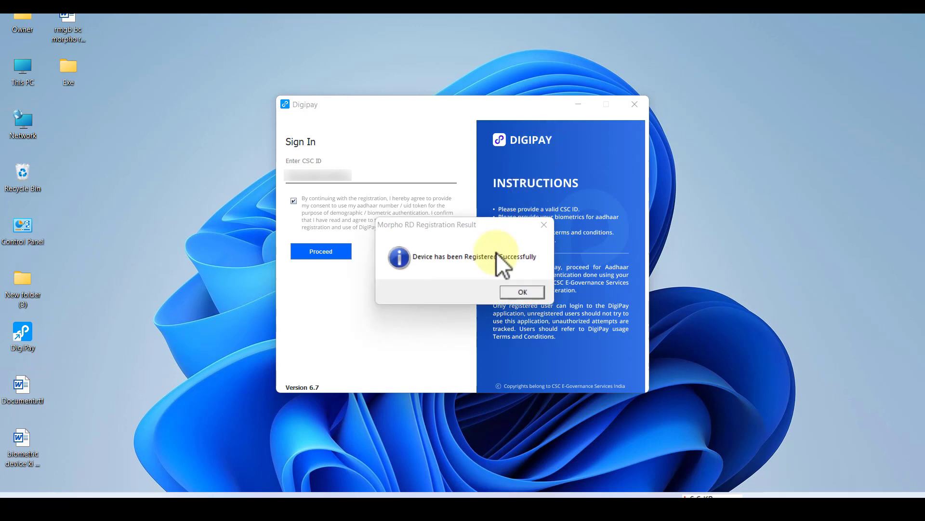
{"action": "key", "text": "Return"}
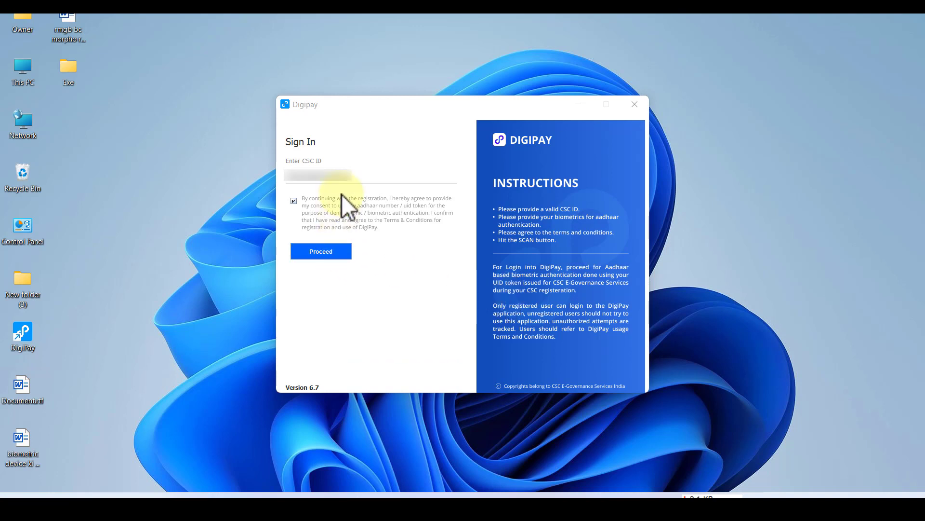
Step: Proceed with the CSC ID, then enter and verify the OTP sent to the registered mobile
{"action": "left_click", "coordinate": [322, 252]}
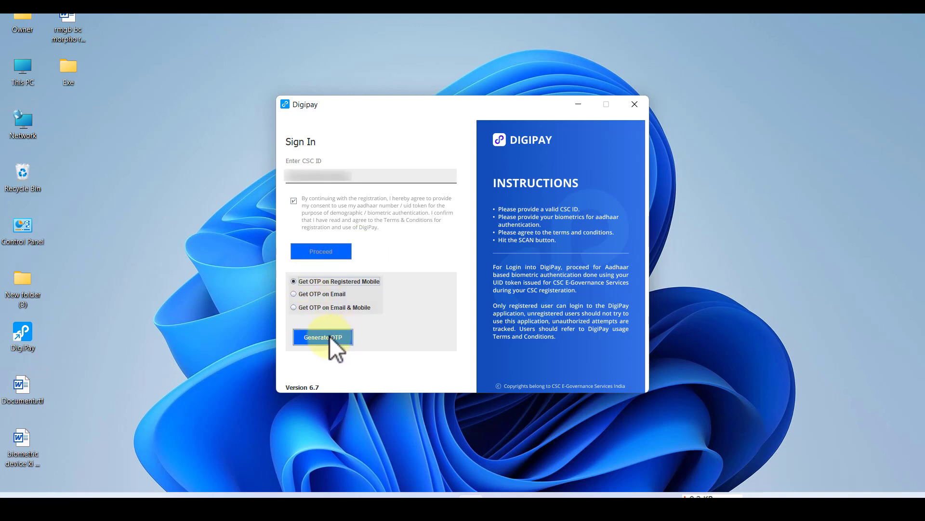
{"action": "left_click", "coordinate": [331, 336]}
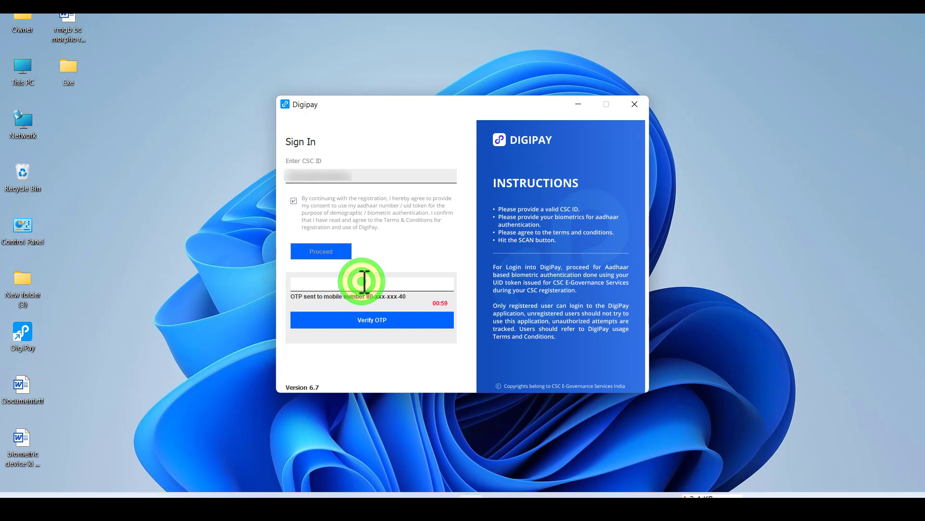
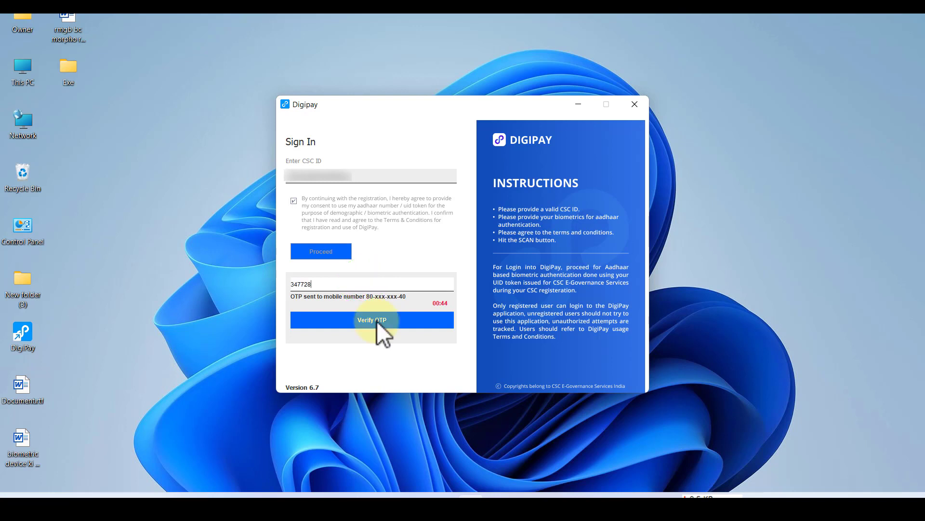
{"action": "left_click", "coordinate": [377, 320]}
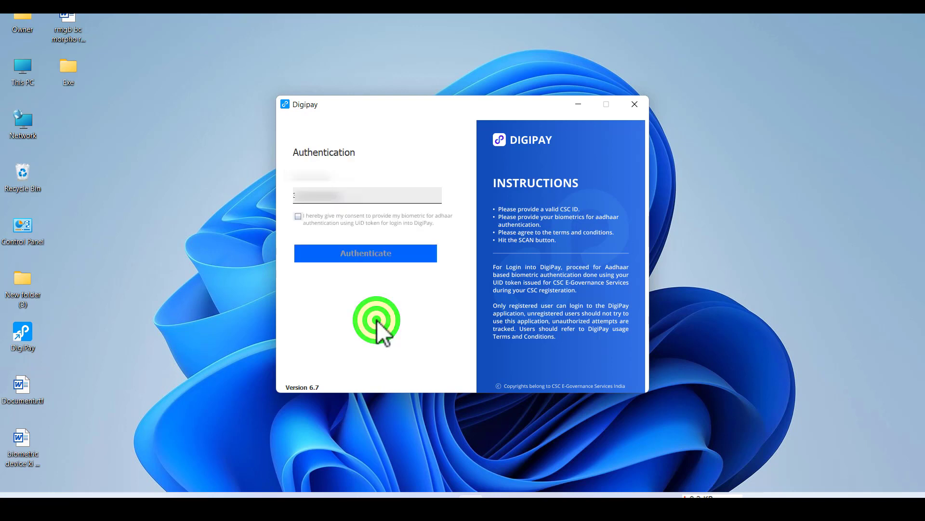
Step: Give biometric consent on DigiPay's Authentication screen and authenticate with the Morpho fingerprint scanner
{"action": "left_click", "coordinate": [300, 215]}
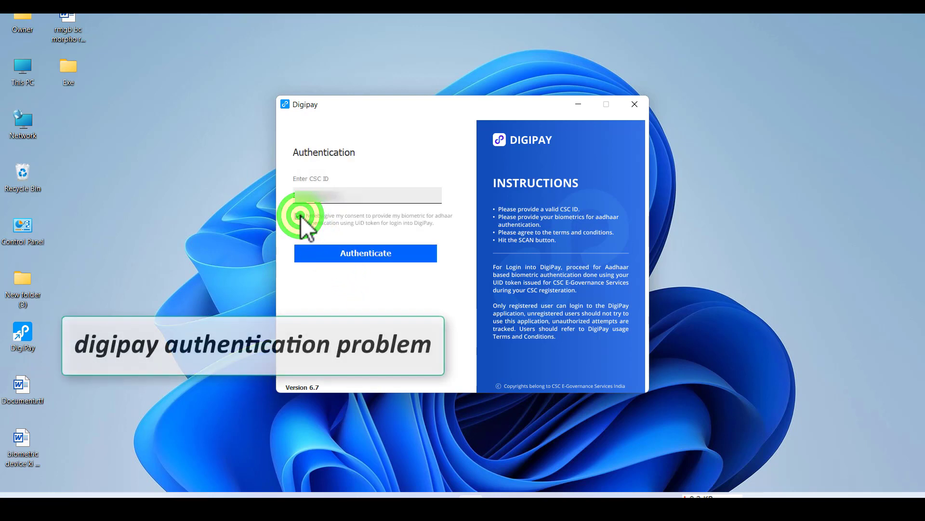
{"action": "left_click", "coordinate": [377, 257]}
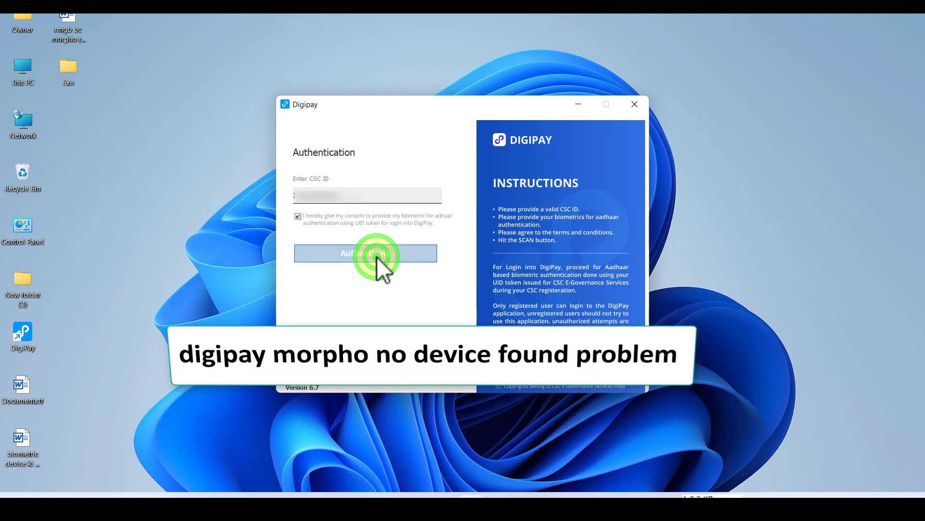